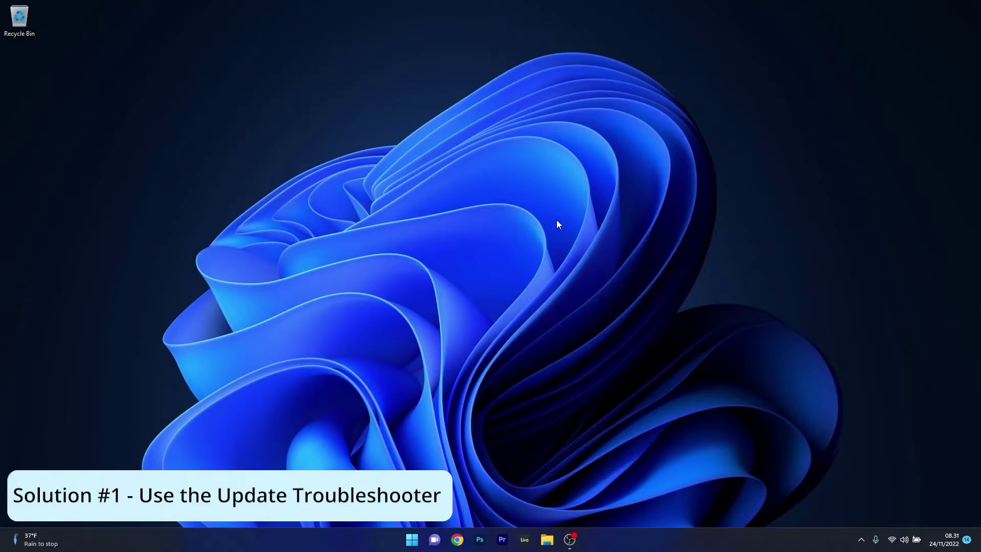
# Run the Windows Update troubleshooter from Settings' Other troubleshooters list, then close it once detection starts.
pyautogui.click(410, 543)
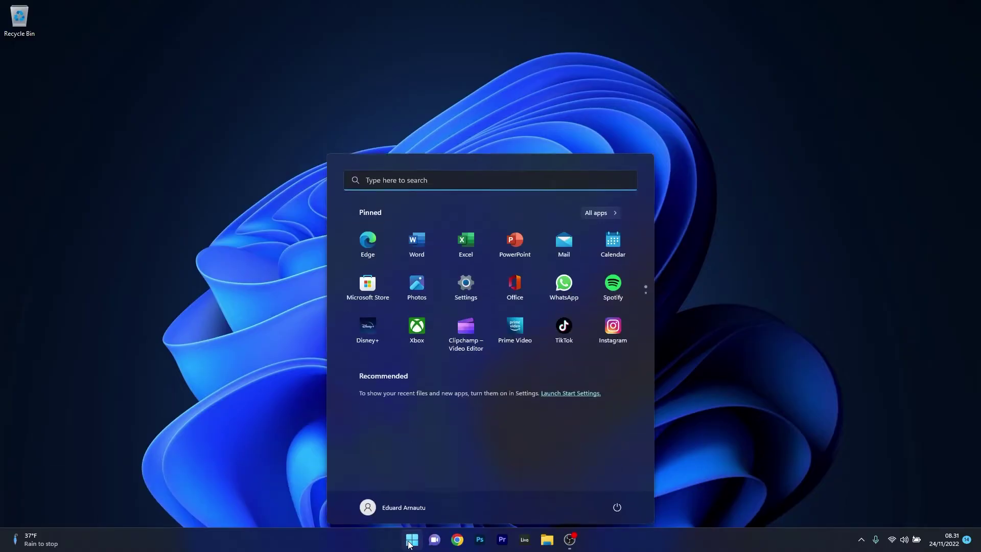
pyautogui.click(465, 284)
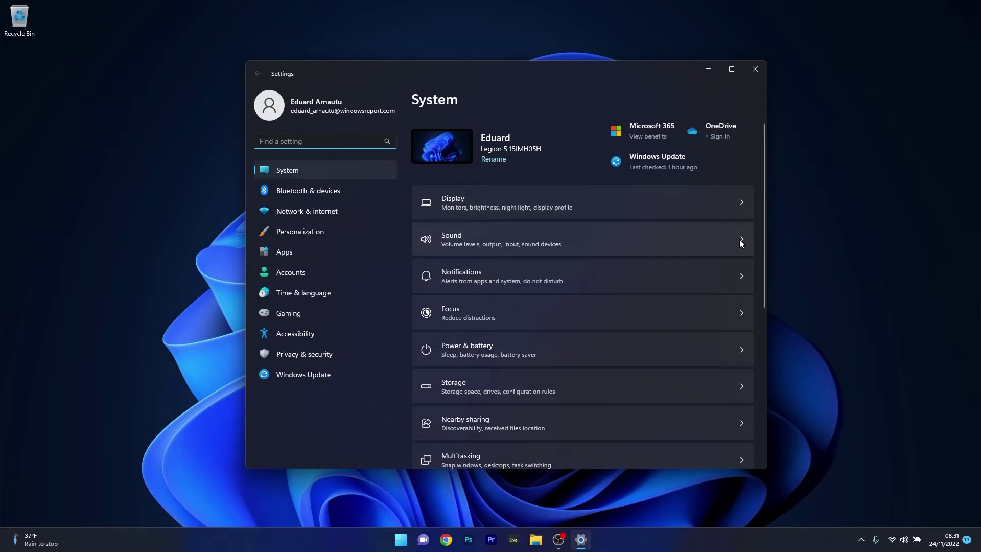
pyautogui.moveTo(765, 167); pyautogui.dragTo(765, 281)
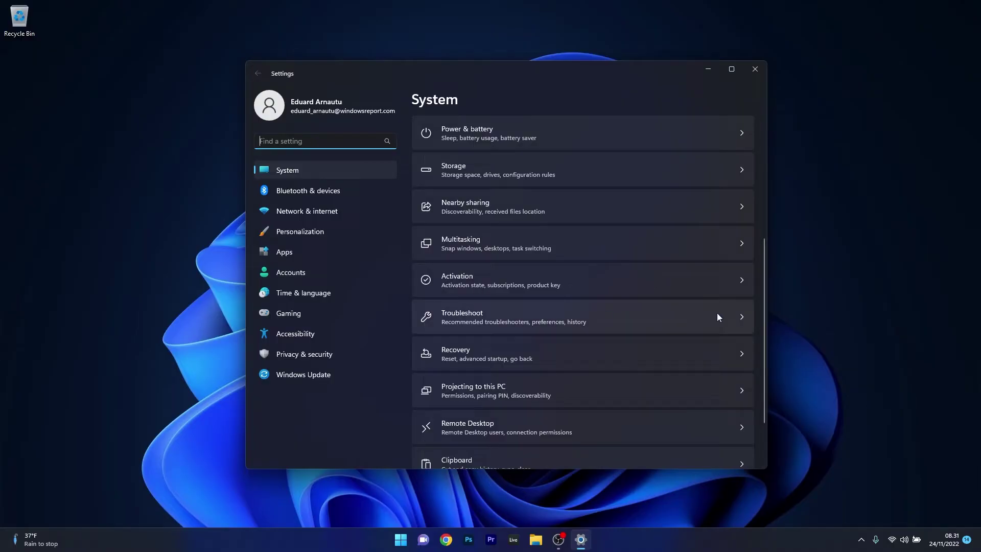
pyautogui.click(737, 316)
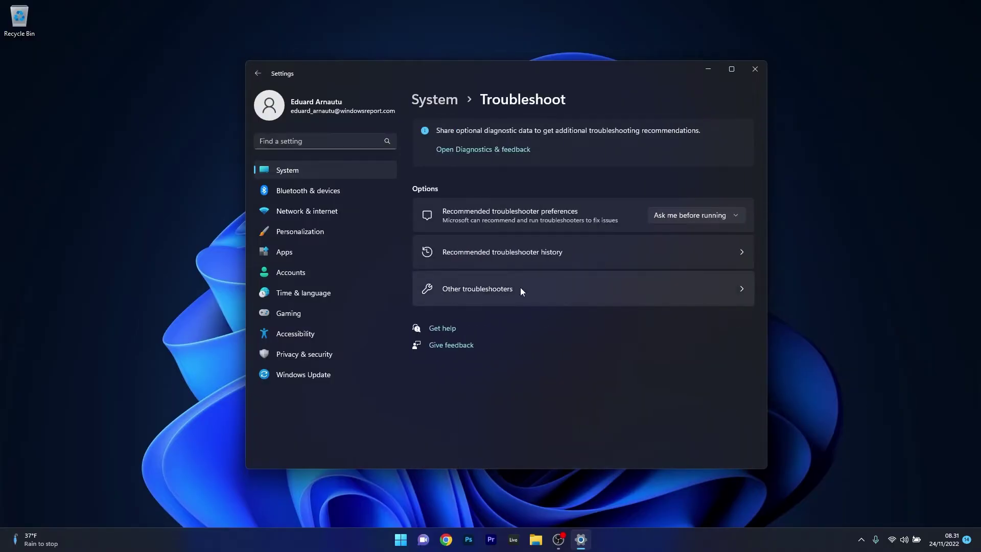
pyautogui.click(738, 289)
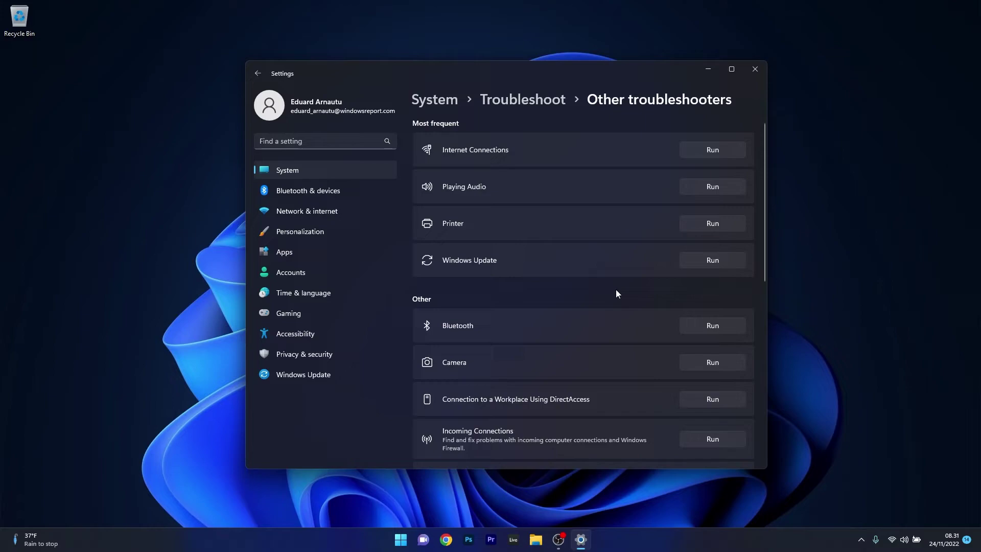
pyautogui.click(711, 262)
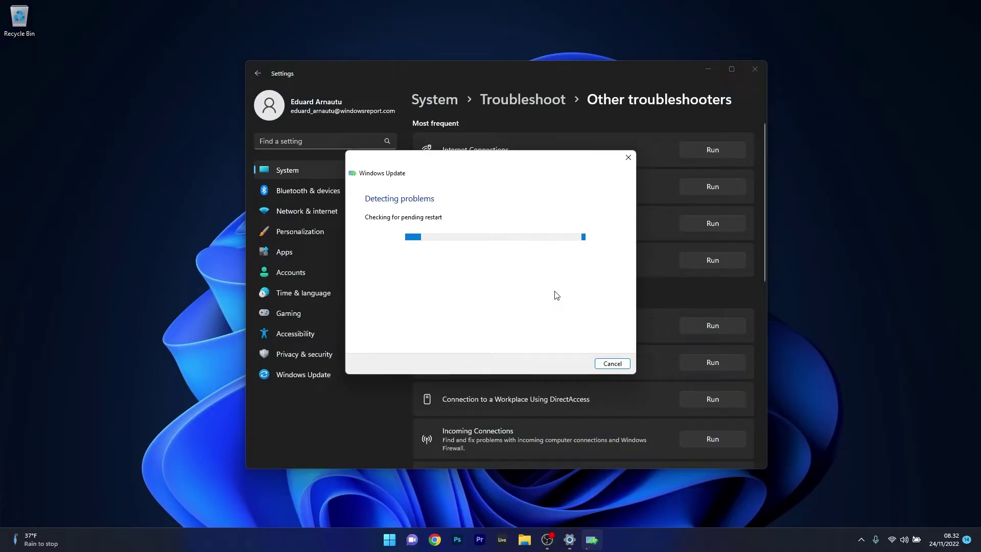
pyautogui.click(628, 157)
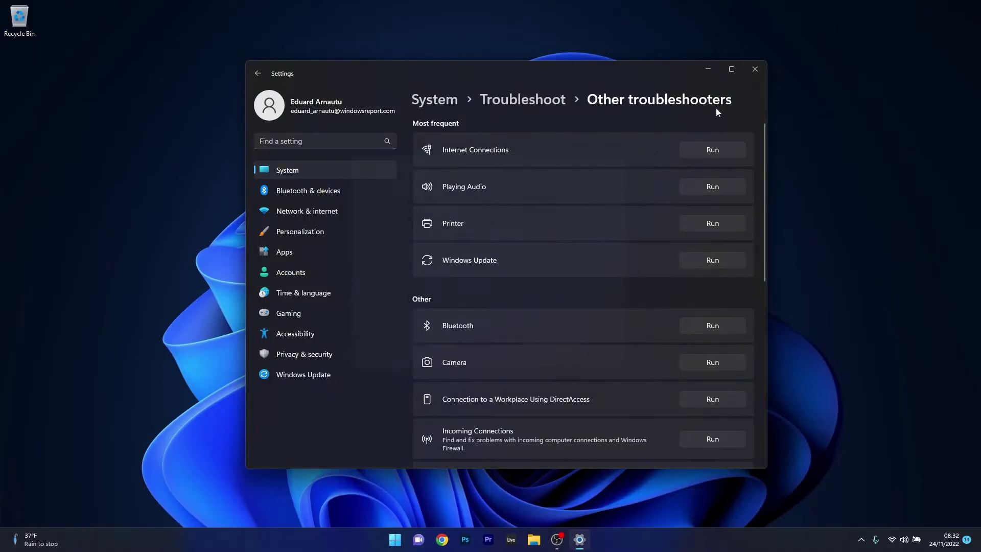
# Reopen Settings, check Windows Update > Advanced options > Optional updates, then close Settings.
pyautogui.click(763, 68)
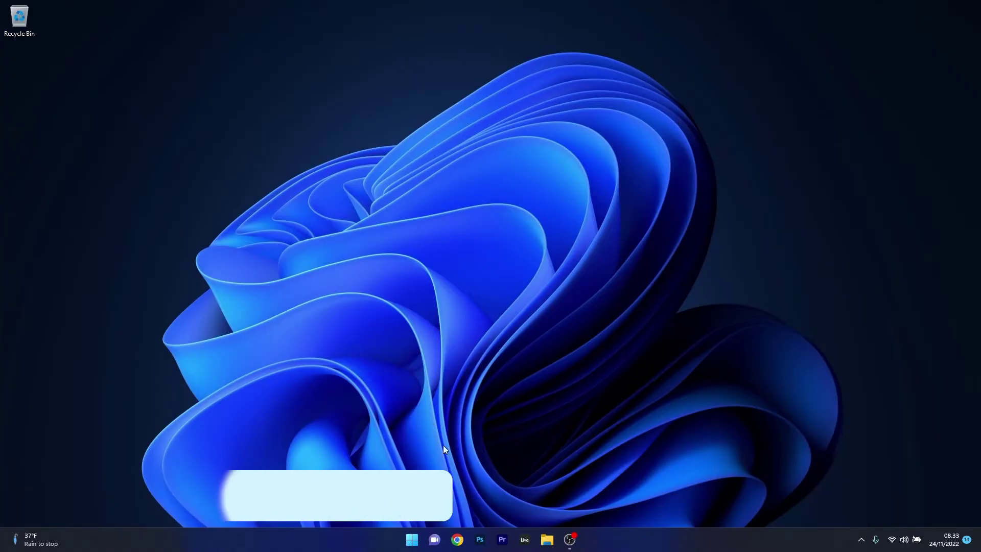
pyautogui.click(412, 540)
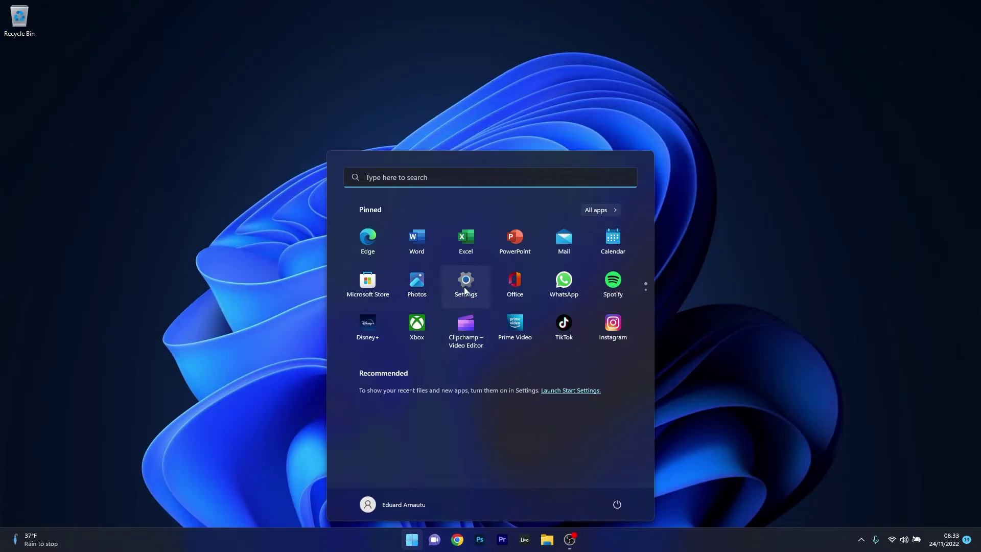
pyautogui.click(465, 287)
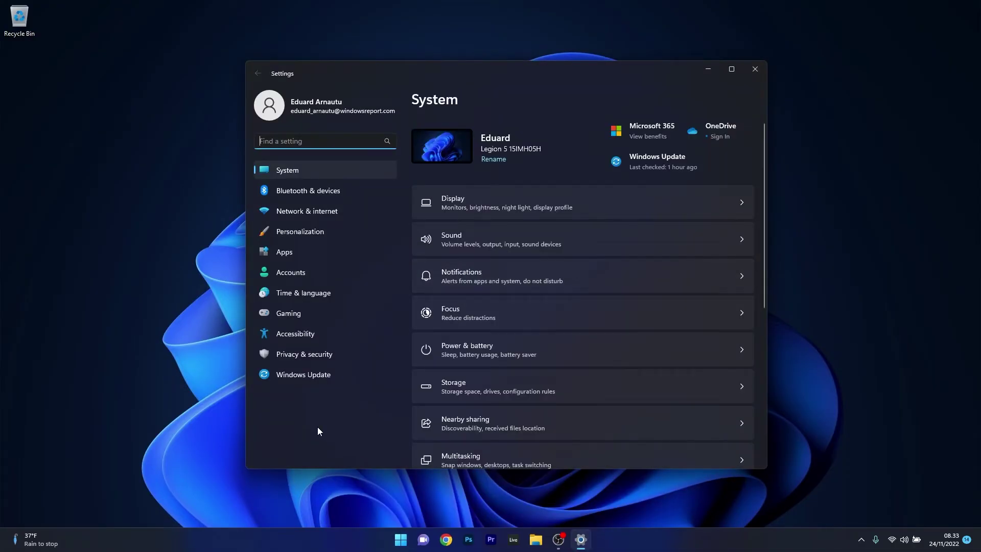
pyautogui.click(344, 380)
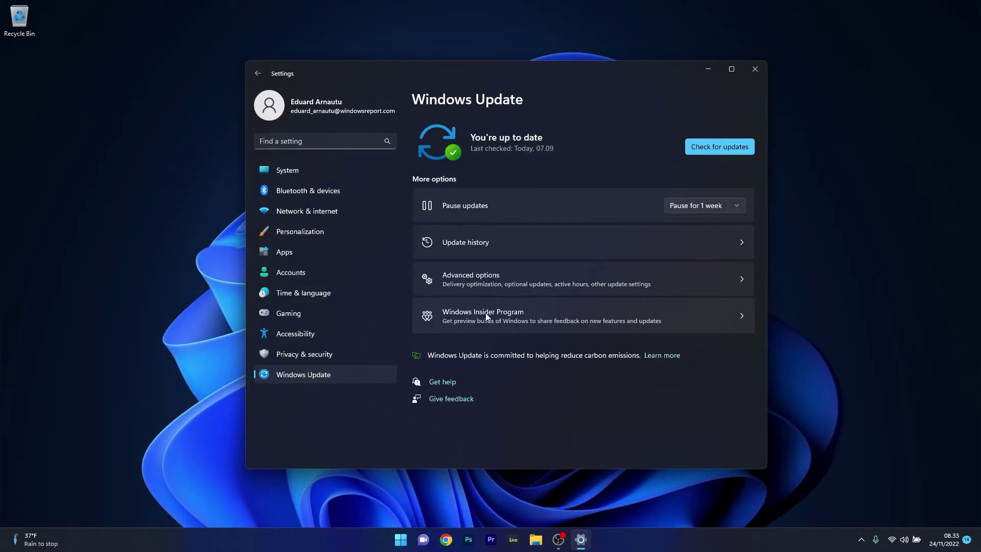
pyautogui.click(674, 278)
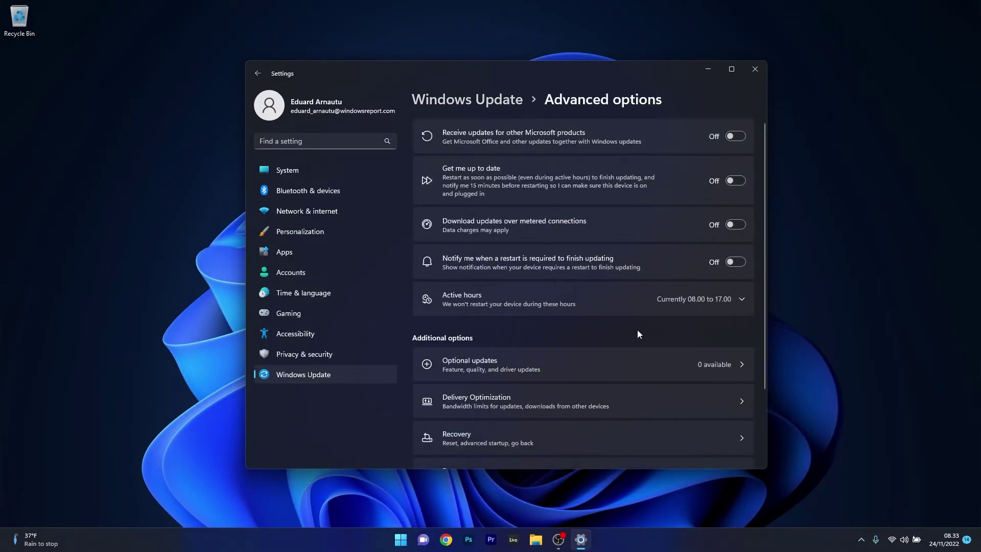
pyautogui.click(676, 365)
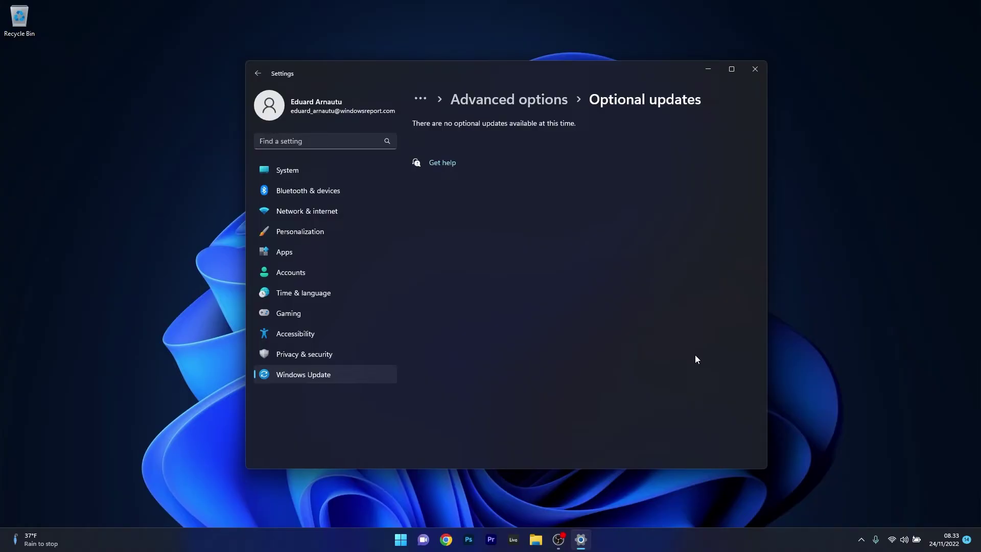
pyautogui.click(756, 69)
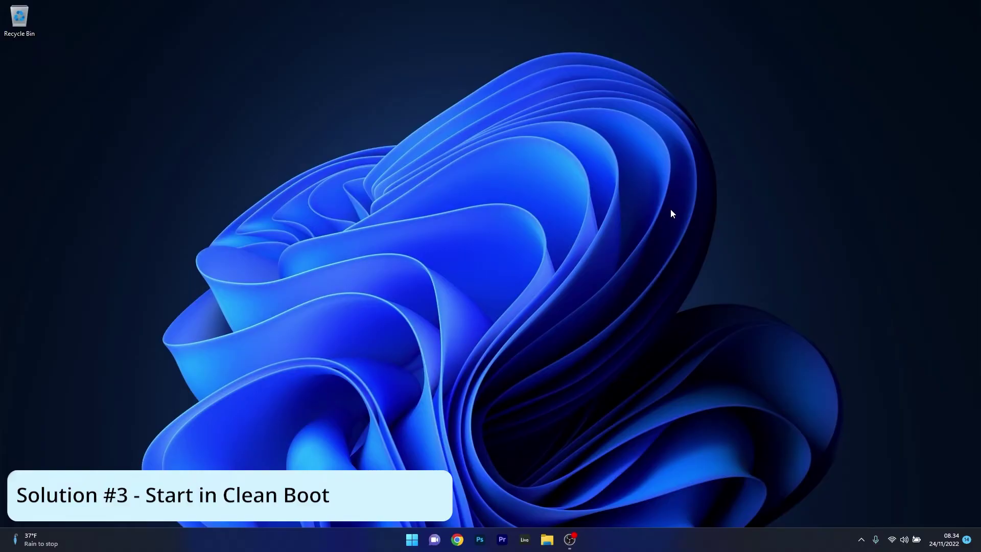
# Launch System Configuration via msconfig and enable Safe boot with Minimal on the Boot tab.
pyautogui.click(409, 543)
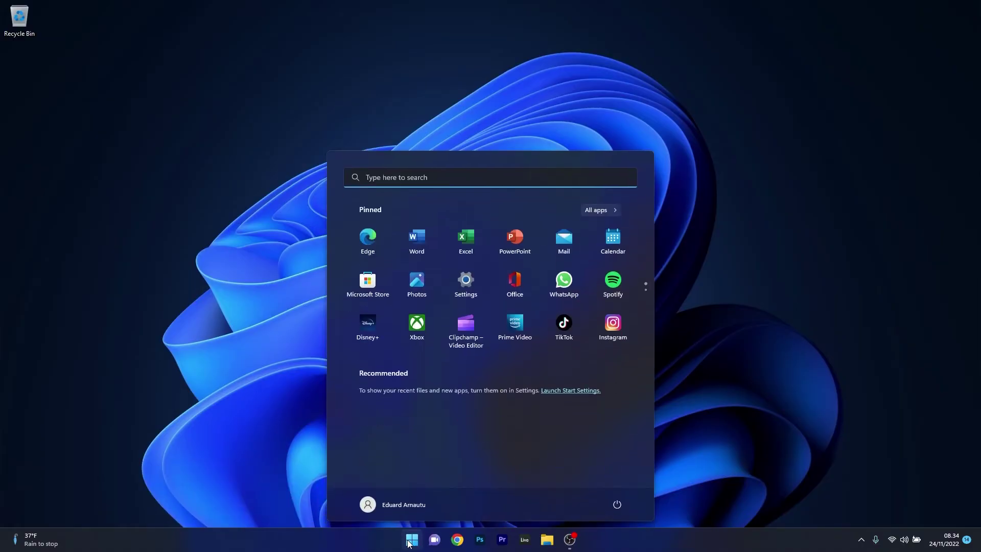
pyautogui.write('msconfig')
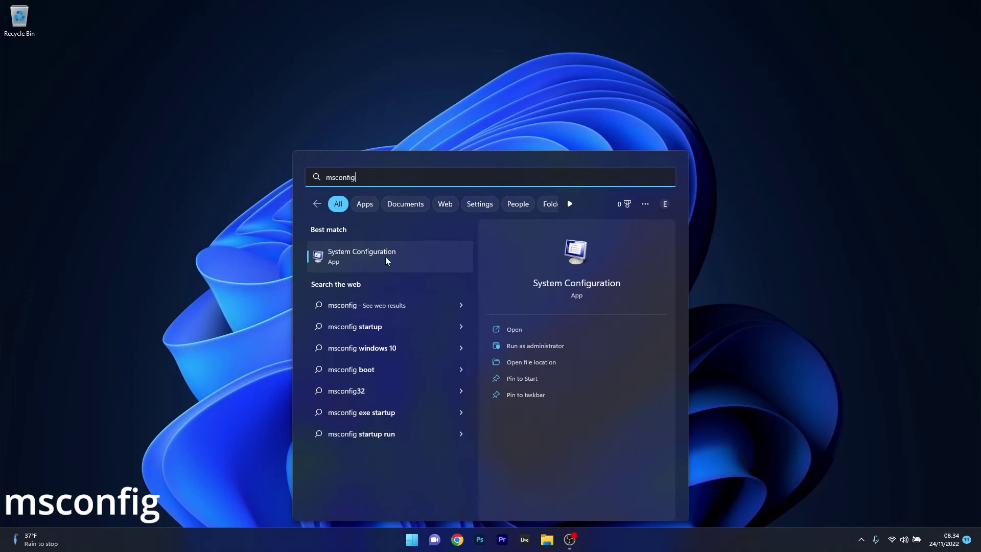
pyautogui.click(405, 257)
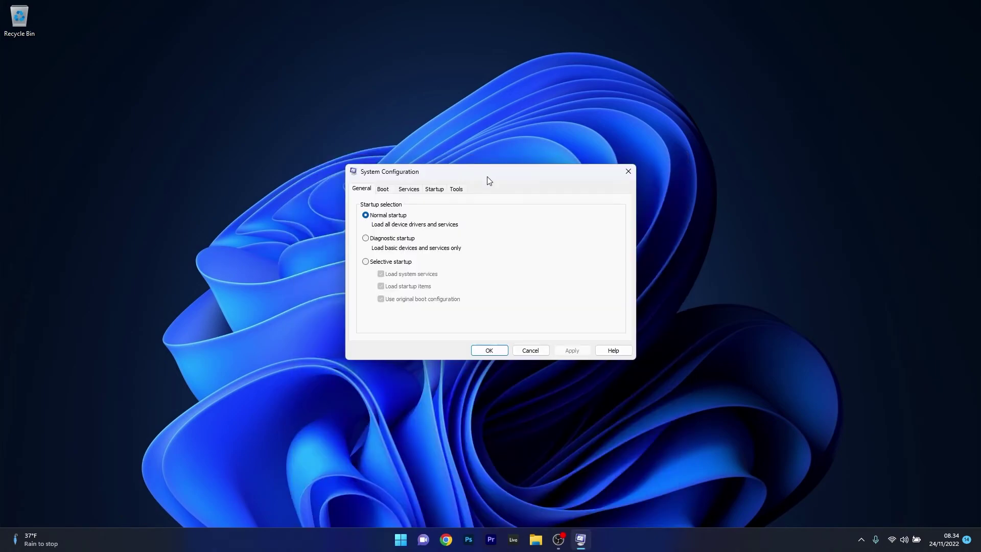
pyautogui.click(383, 190)
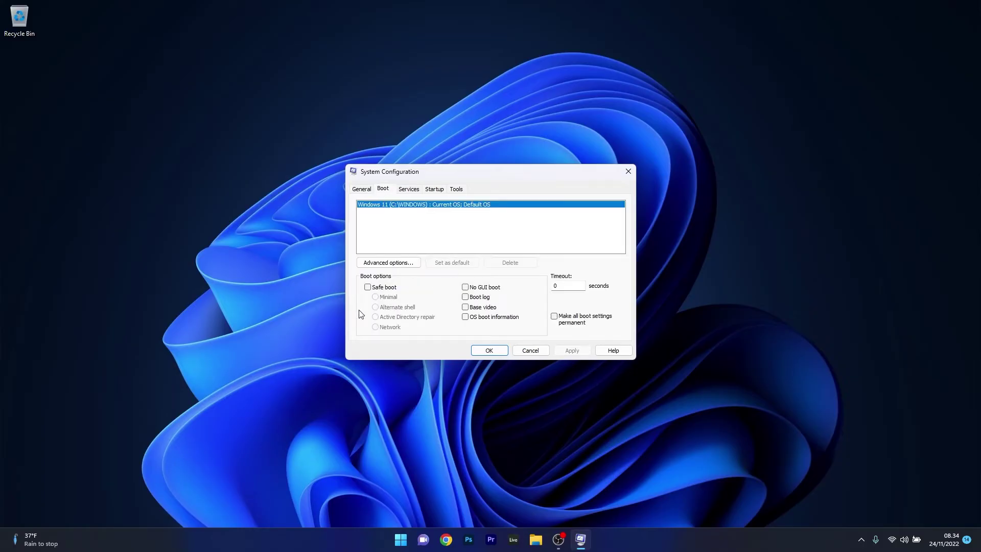
pyautogui.click(368, 287)
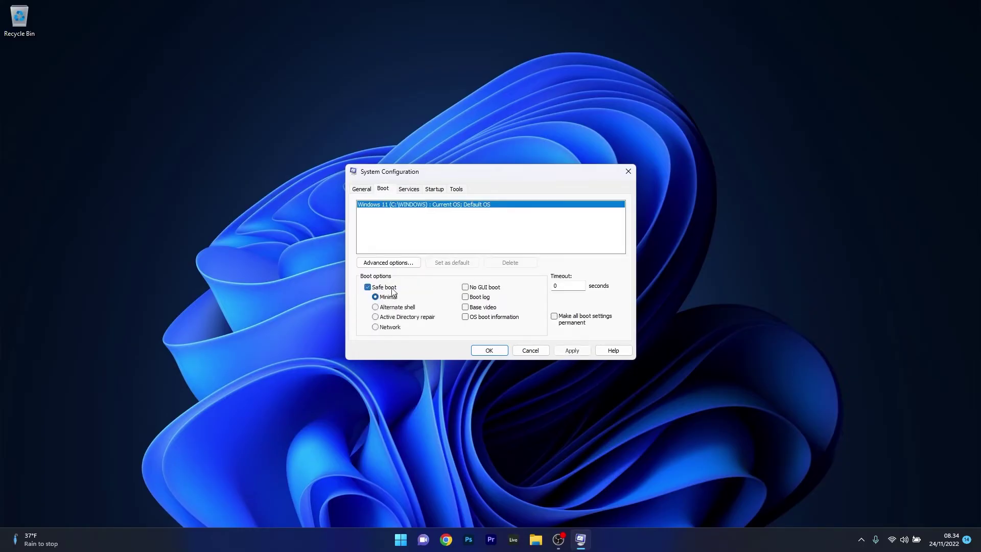
# Clear Load startup items, hide all Microsoft services, and disable all remaining services.
pyautogui.click(363, 192)
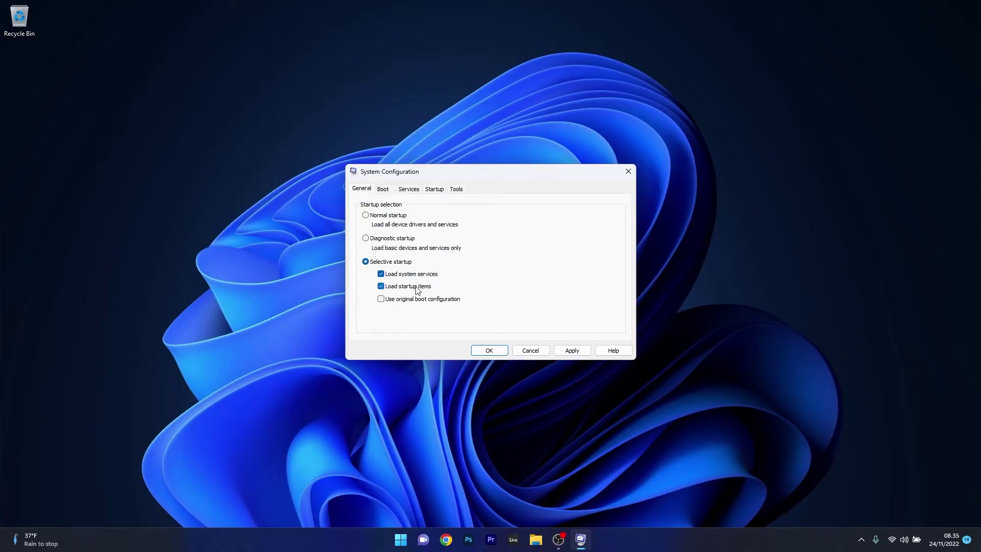
pyautogui.click(381, 287)
pyautogui.click(409, 190)
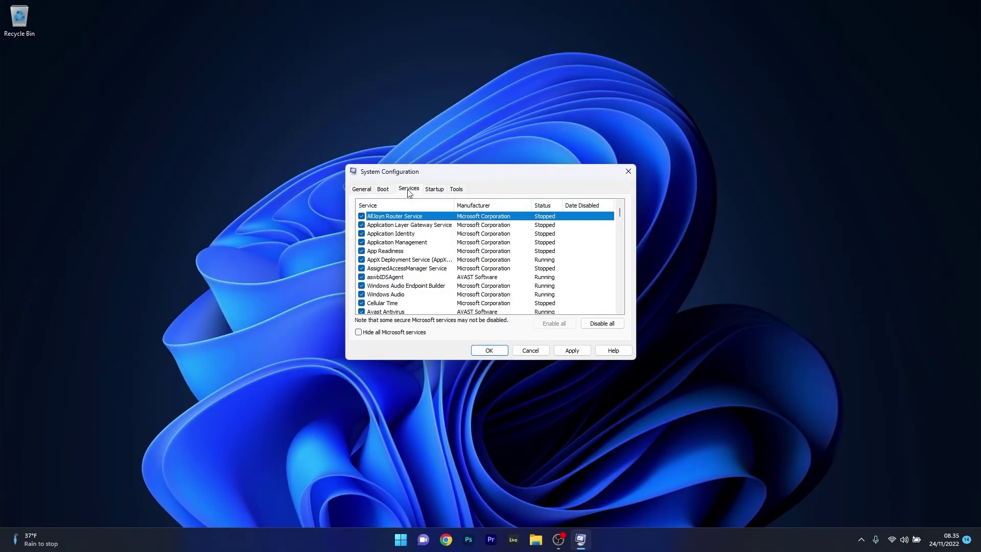
pyautogui.click(359, 333)
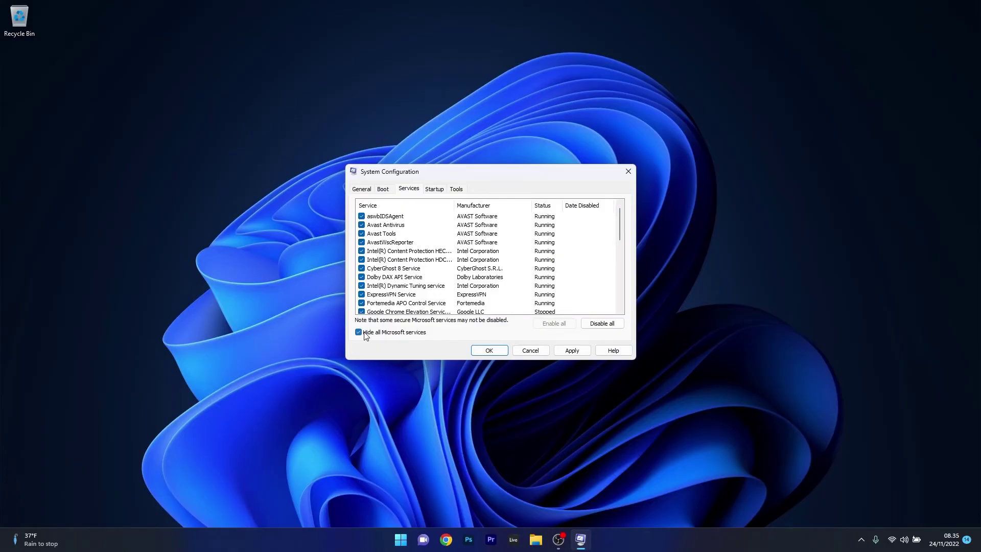
pyautogui.click(597, 324)
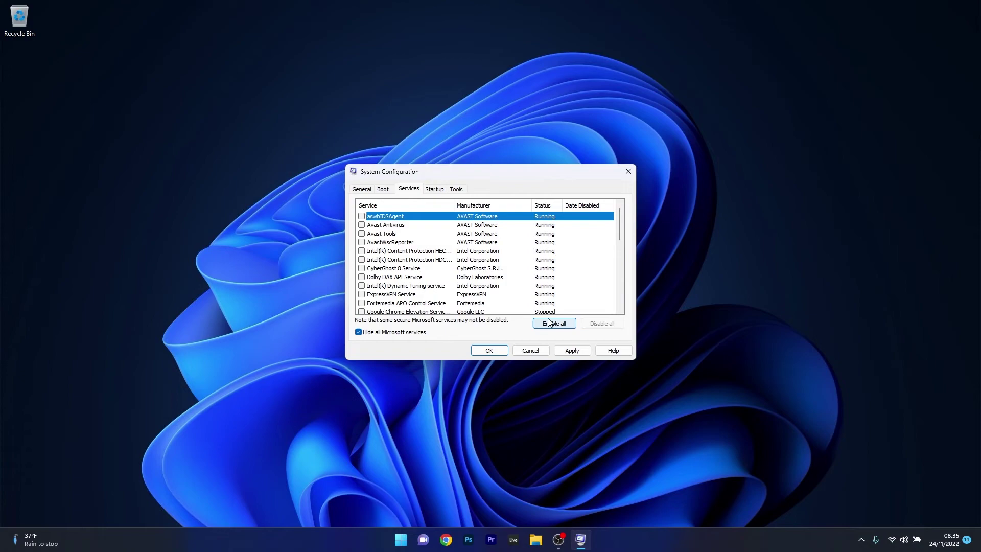
# Review the startup apps in Task Manager from the Startup tab, then close it.
pyautogui.click(436, 190)
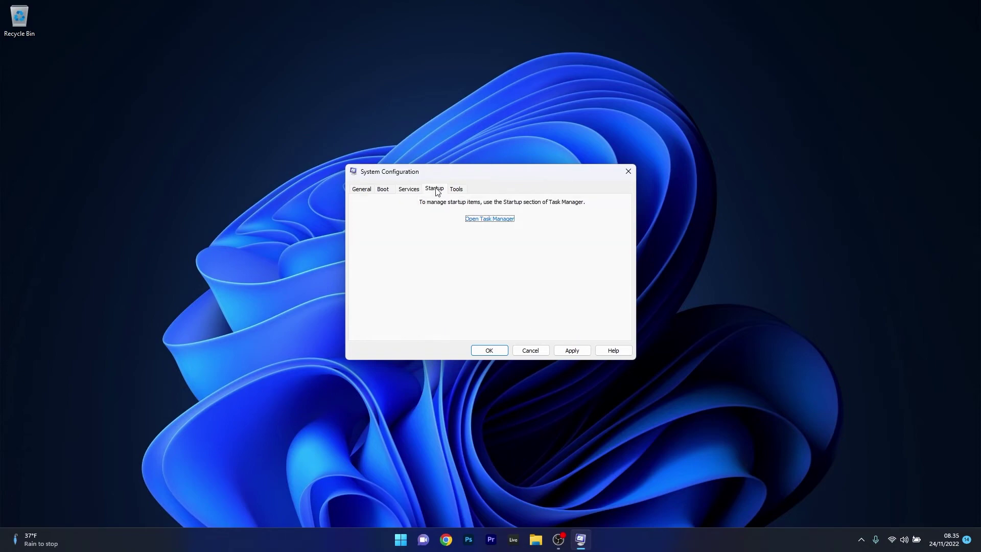
pyautogui.click(483, 219)
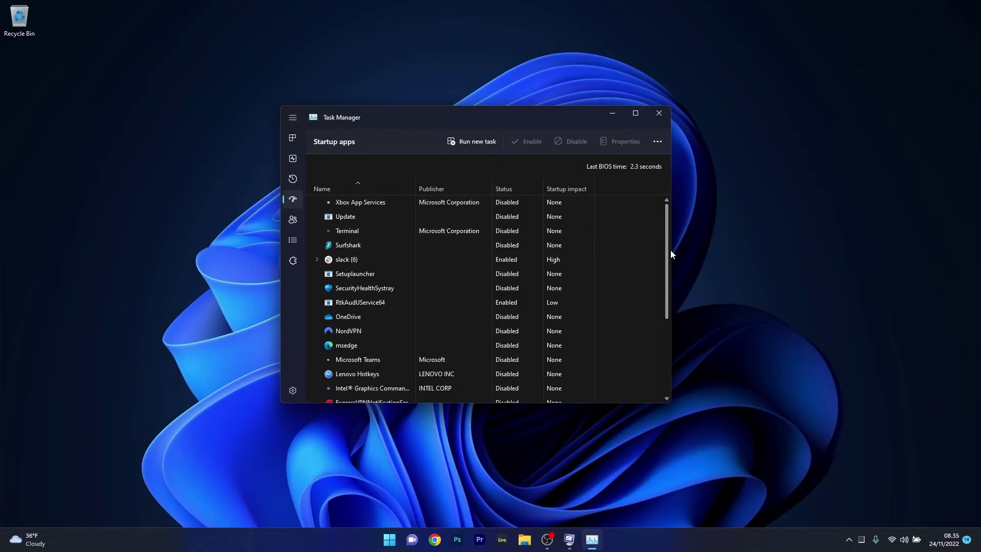
pyautogui.moveTo(667, 250); pyautogui.dragTo(659, 311)
pyautogui.click(659, 113)
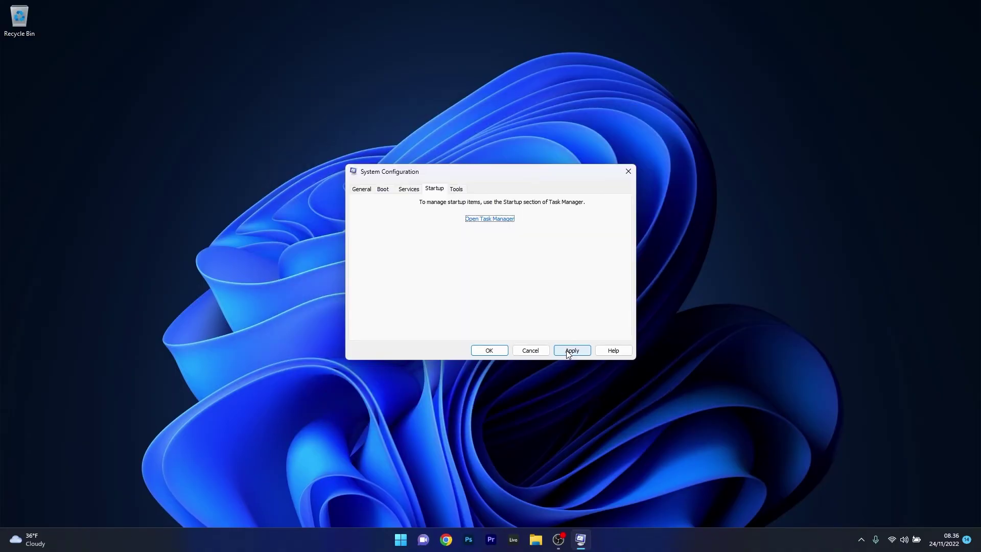
# Apply the clean boot settings, confirm with OK, and exit without restarting.
pyautogui.click(569, 352)
pyautogui.click(489, 351)
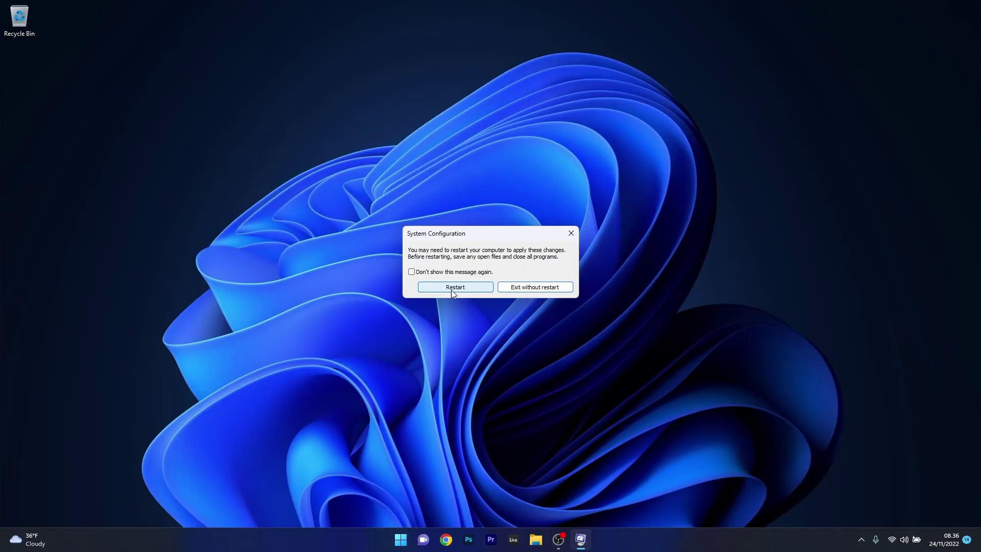
pyautogui.click(543, 288)
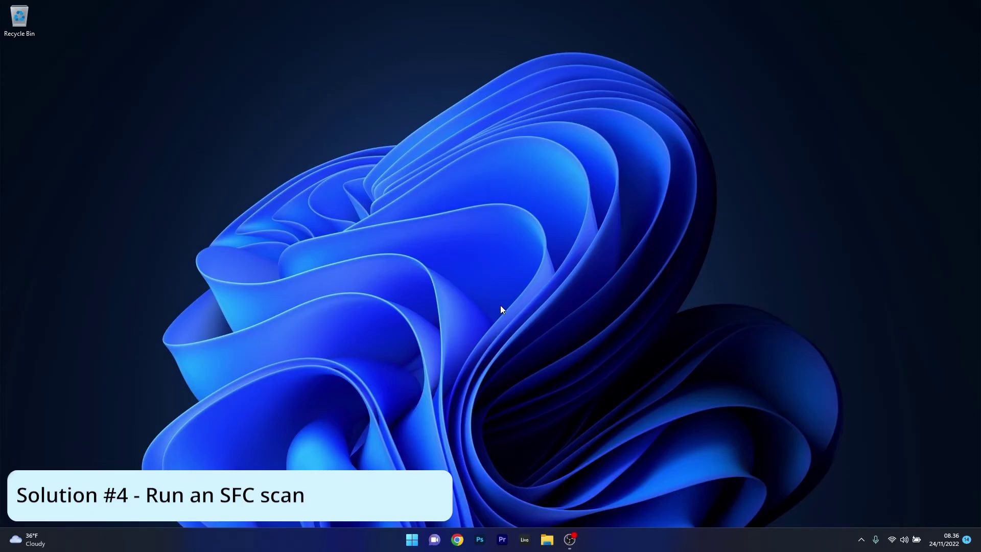
# Search for cmd and run Command Prompt as administrator.
pyautogui.click(411, 541)
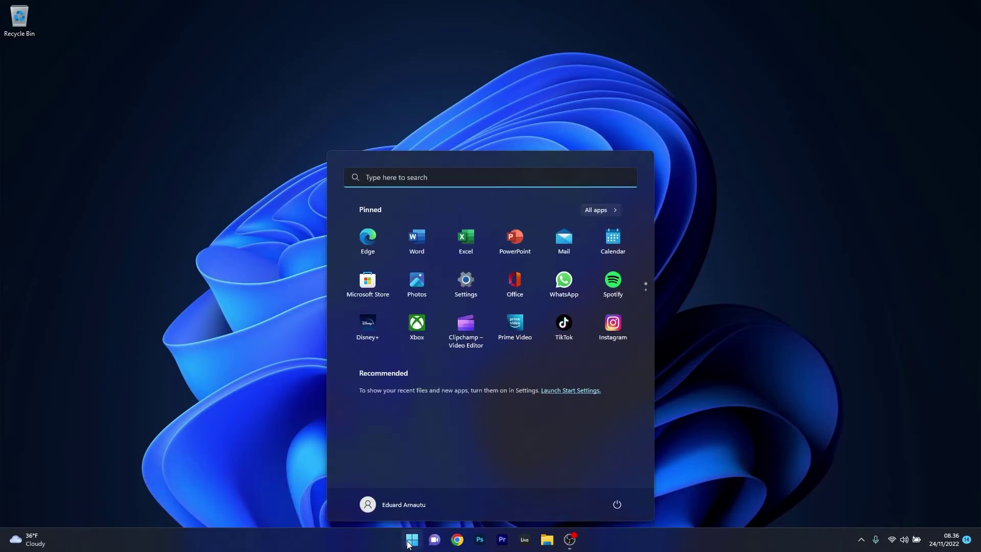
pyautogui.write('cmd')
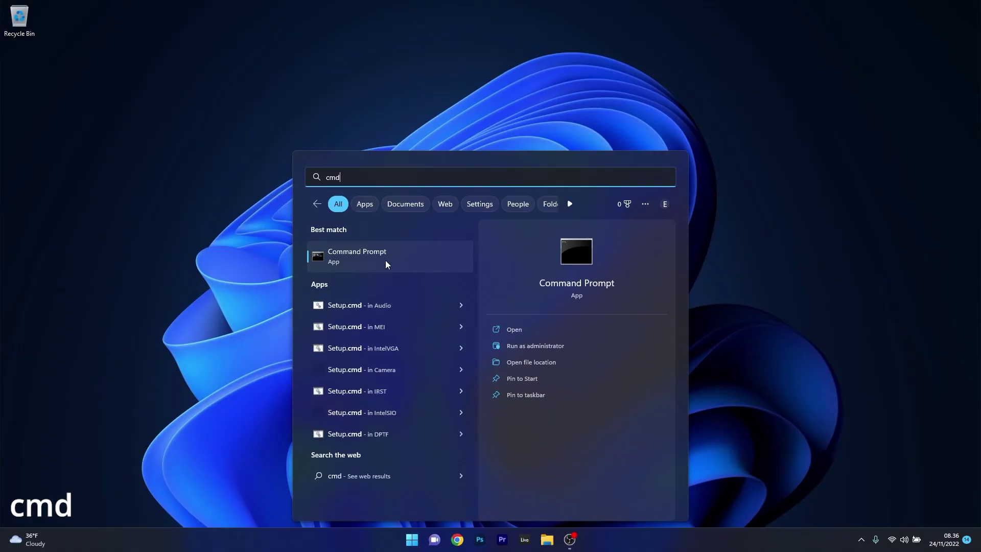
pyautogui.rightClick(386, 262)
pyautogui.click(459, 275)
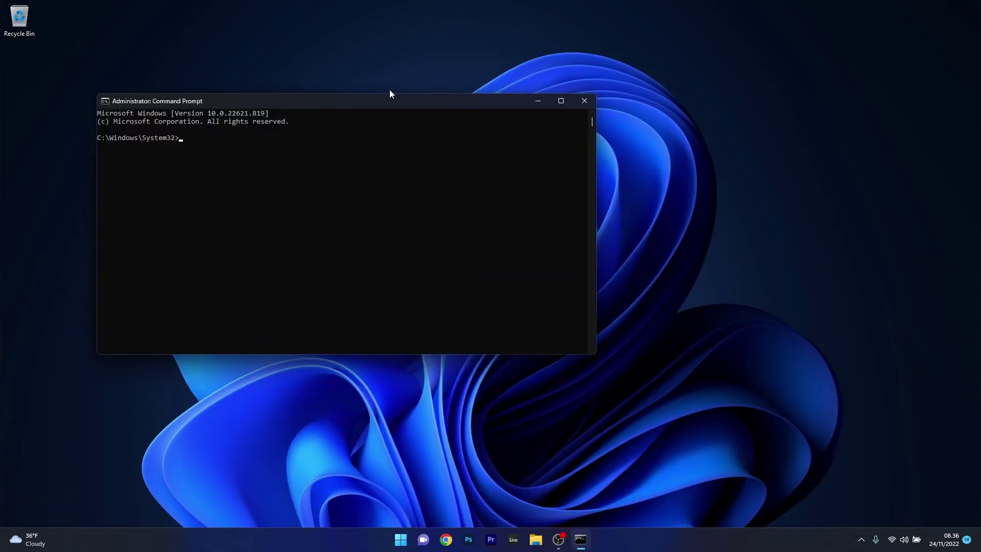
# Center the Command Prompt window and run sfc /scannow.
pyautogui.moveTo(376, 104); pyautogui.dragTo(499, 120)
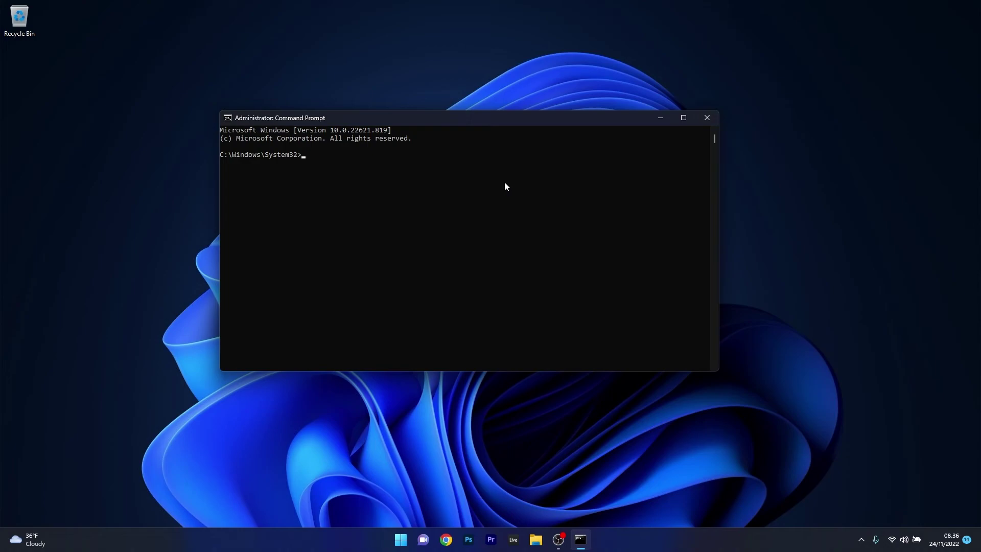
pyautogui.write('sfc /scannow')
pyautogui.press('Return')
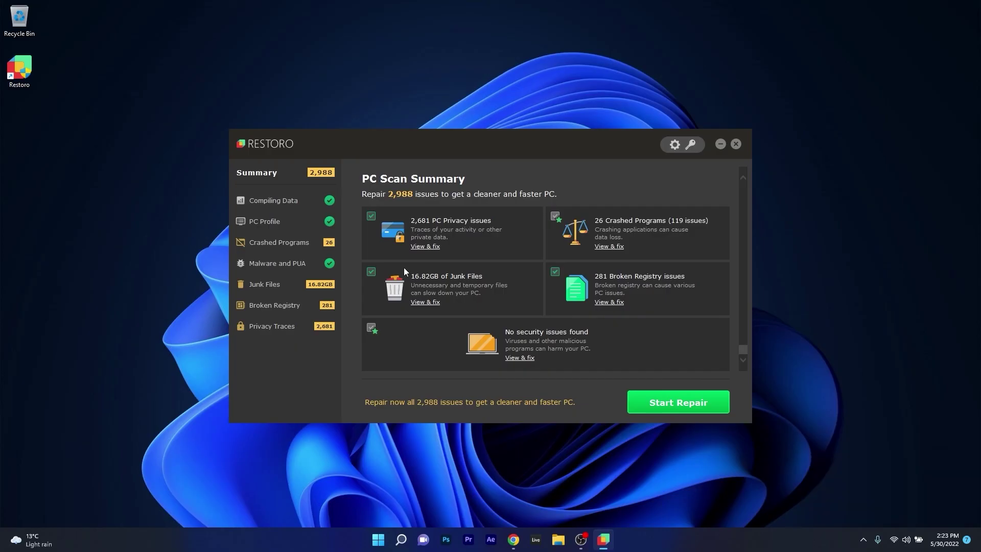
pyautogui.scroll(5, 409, 363)
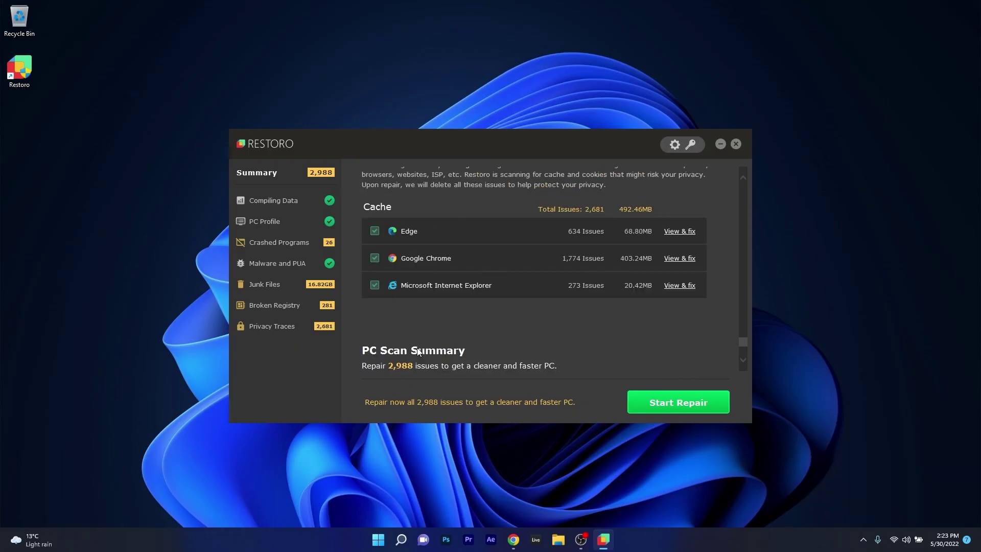
pyautogui.moveTo(741, 335); pyautogui.dragTo(745, 181)
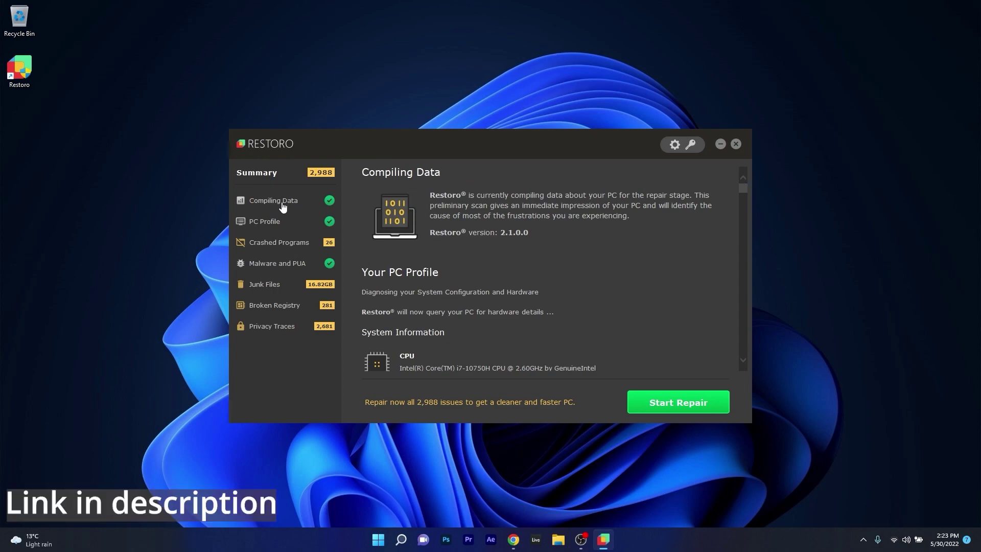
pyautogui.click(275, 222)
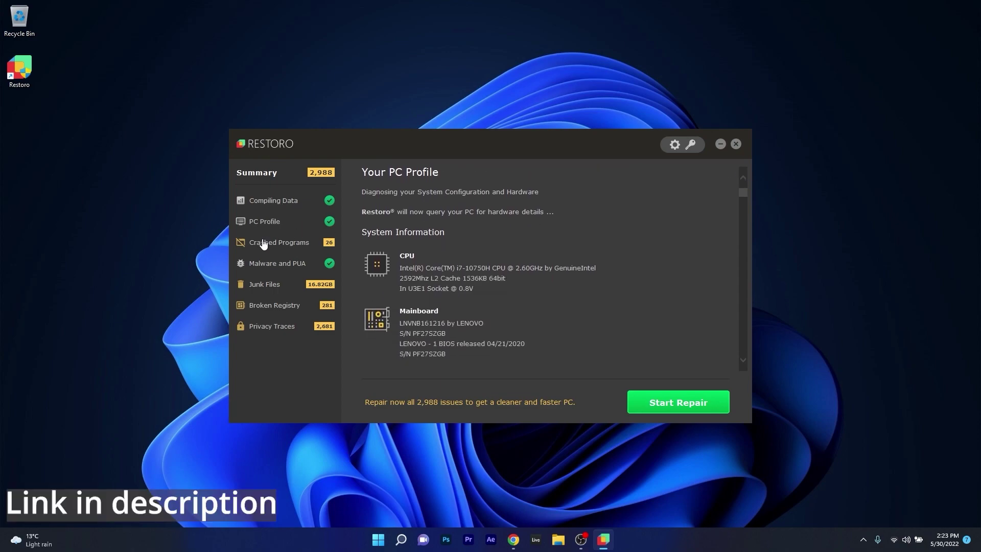
pyautogui.click(267, 247)
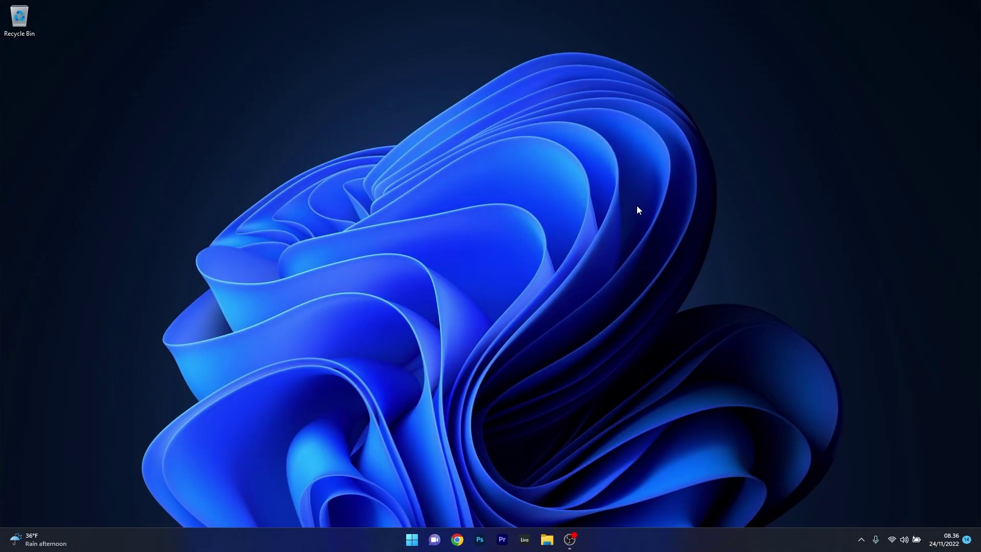